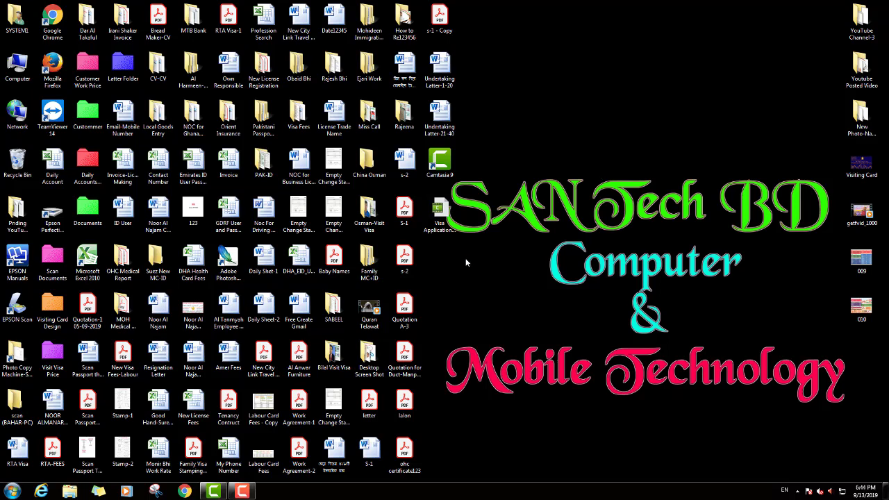
# - Refresh the Windows desktop and launch Google Chrome to a blank New Tab page
pyautogui.rightClick(509, 289)
pyautogui.click(546, 316)
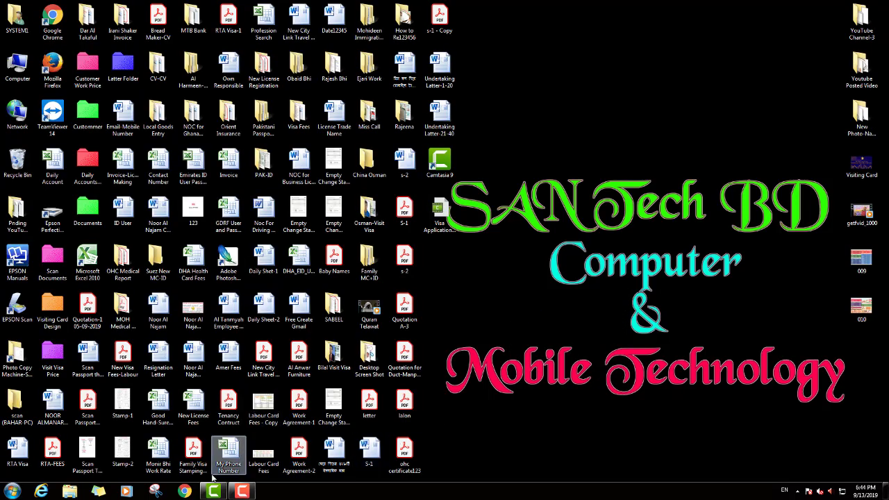
pyautogui.click(184, 491)
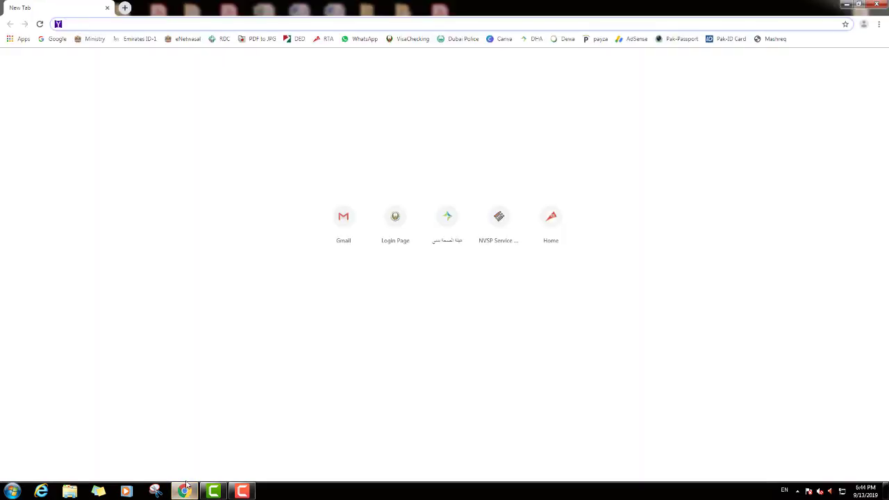
# - Navigate Chrome to vision.eform.ae to load the eForm login page
pyautogui.click(56, 40)
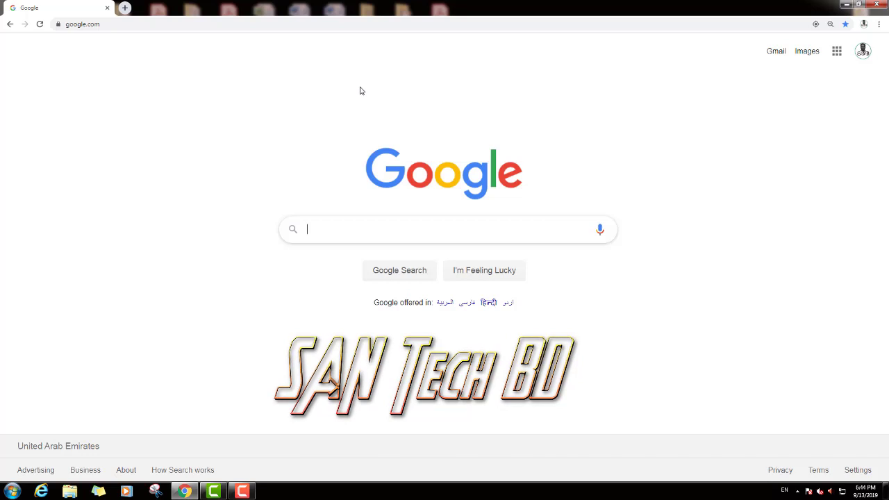
pyautogui.click(331, 25)
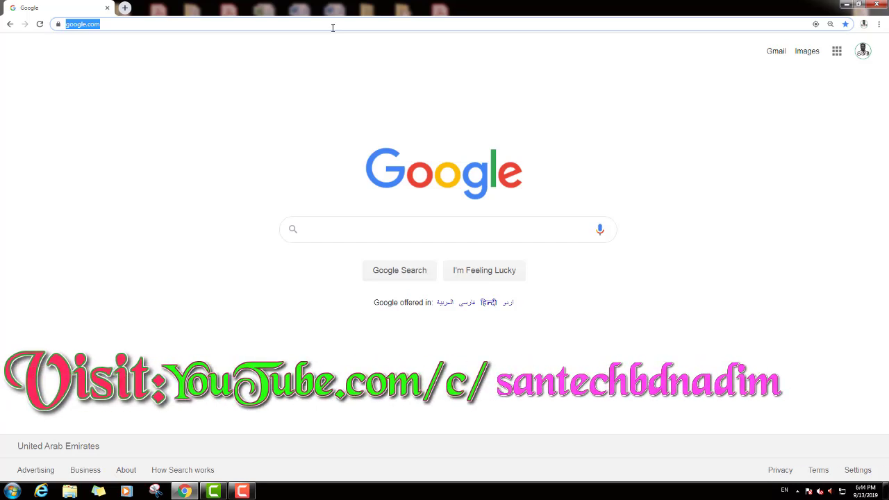
pyautogui.write('vi')
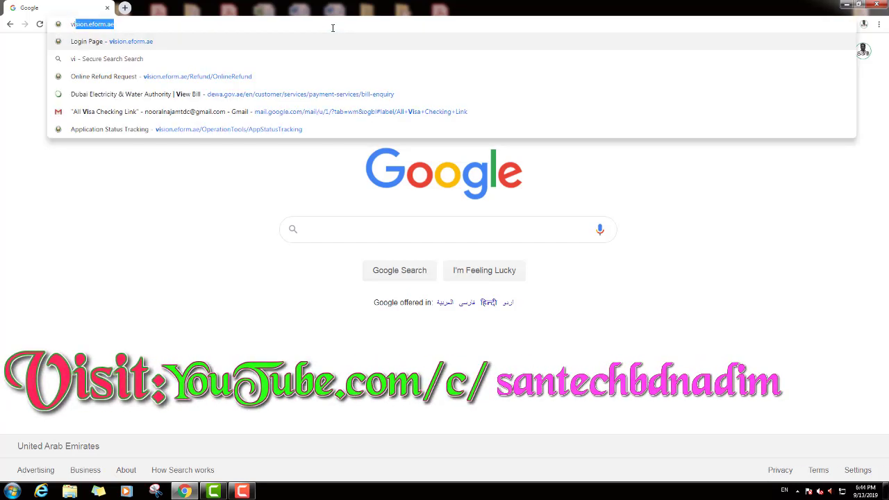
pyautogui.write('sion')
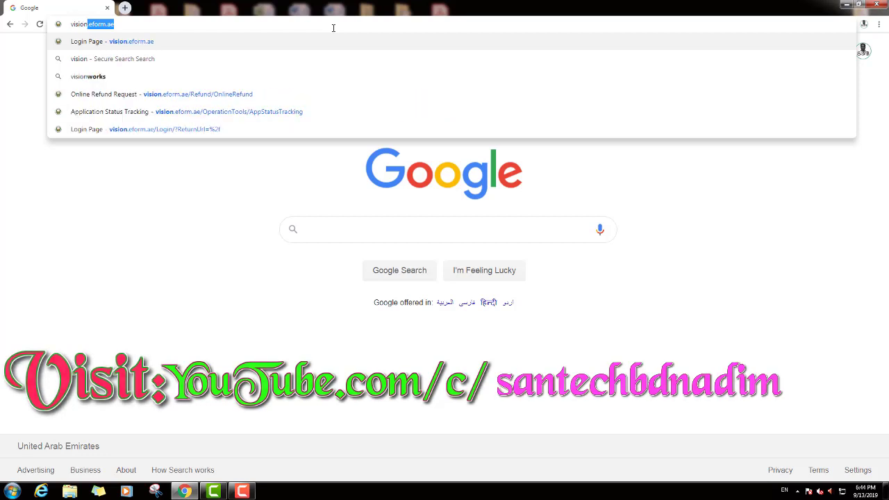
pyautogui.write('.')
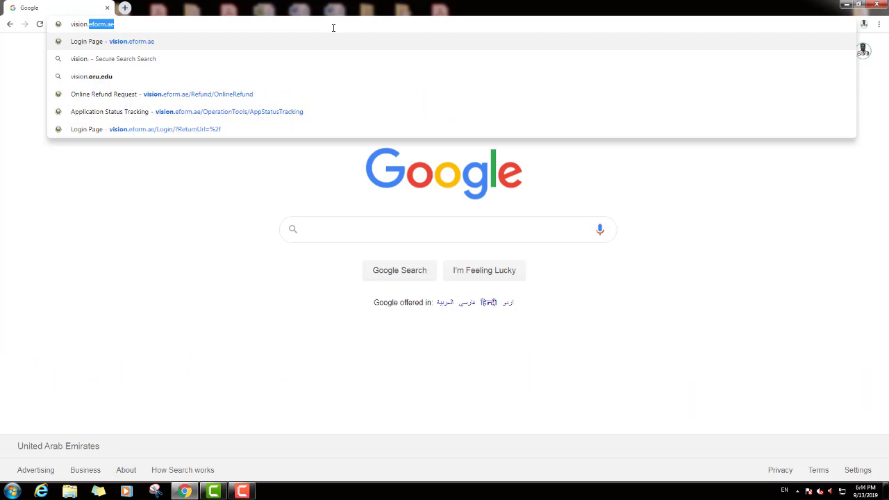
pyautogui.write('eform.')
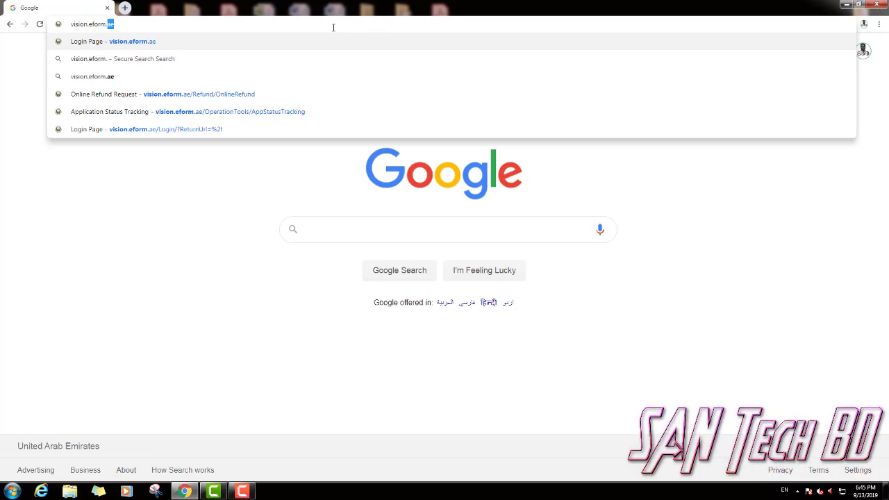
pyautogui.write('ae')
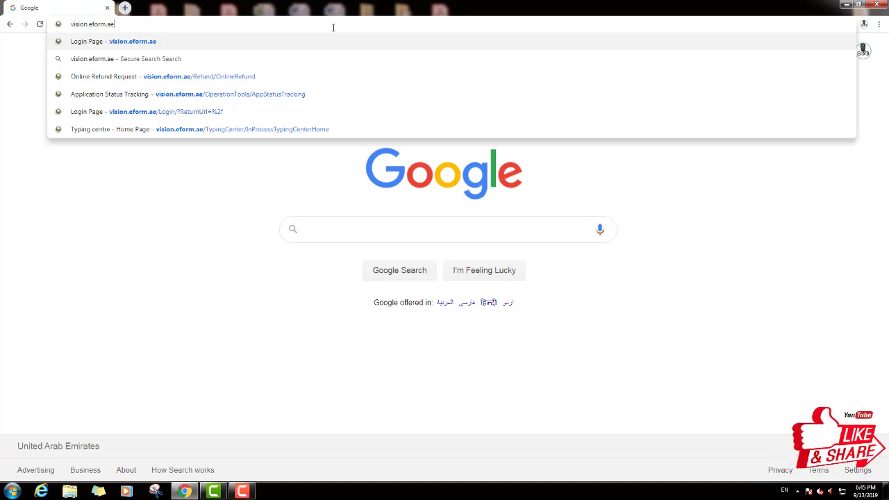
pyautogui.press('Return')
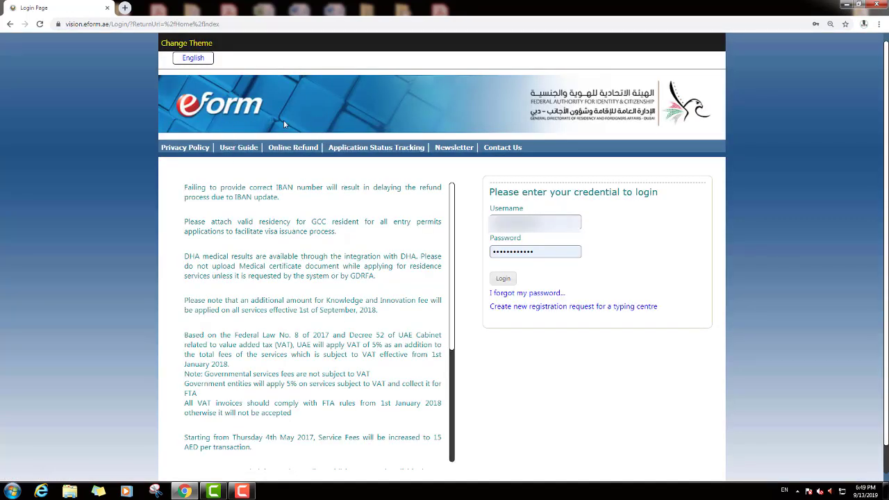
# - Go to the Application Status Tracking page from the top navigation bar
pyautogui.moveTo(208, 66)
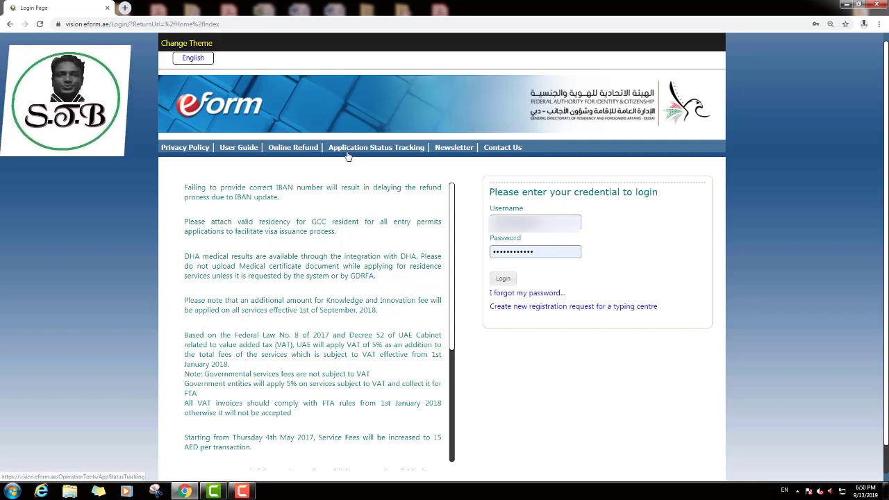
pyautogui.click(394, 149)
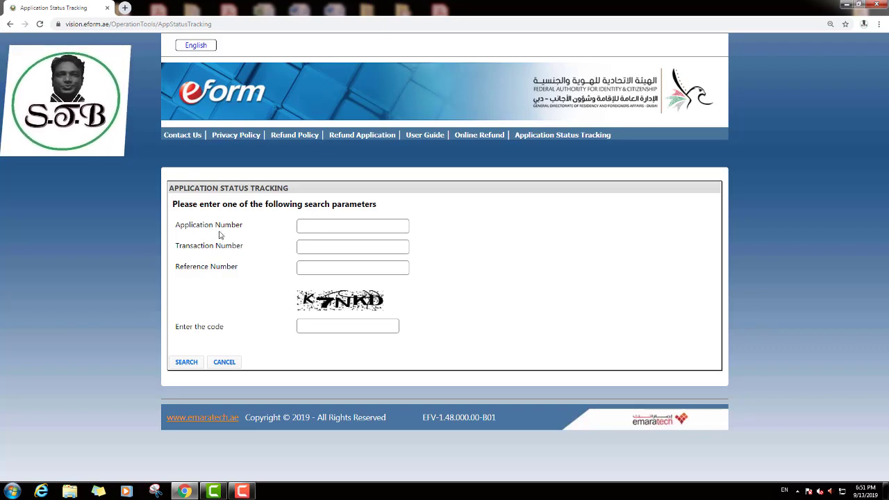
# - Highlight the Application, Transaction and Reference Number labels, then clear the selection
pyautogui.moveTo(184, 225); pyautogui.dragTo(252, 225)
pyautogui.moveTo(176, 245); pyautogui.dragTo(241, 246)
pyautogui.moveTo(179, 267); pyautogui.dragTo(240, 269)
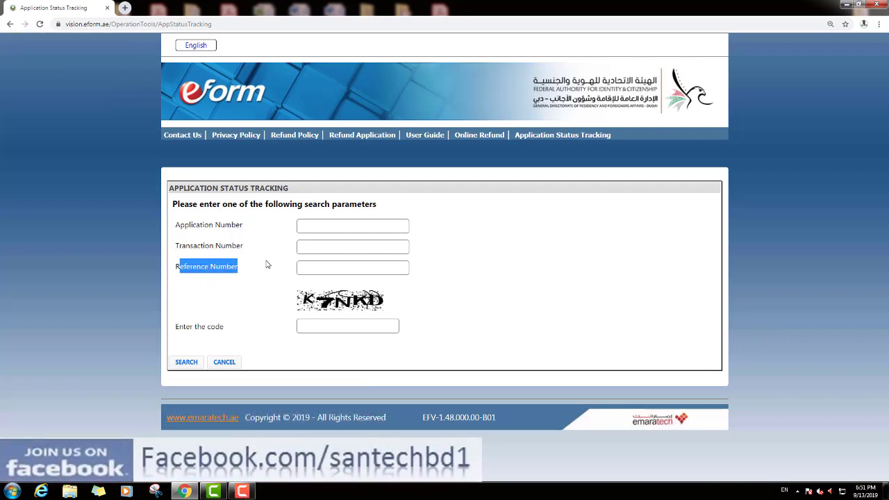
pyautogui.click(266, 264)
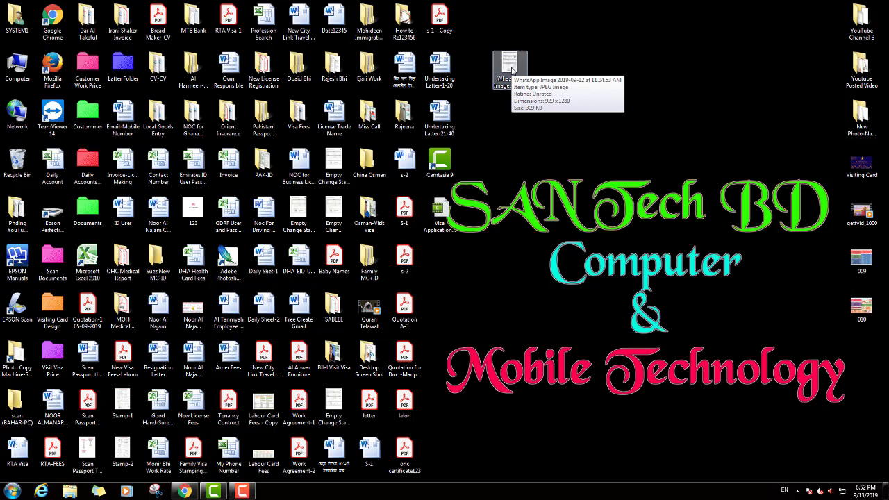
# - Open the WhatsApp eReceipt image in Picture Manager and zoom it to 150%
pyautogui.doubleClick(512, 69)
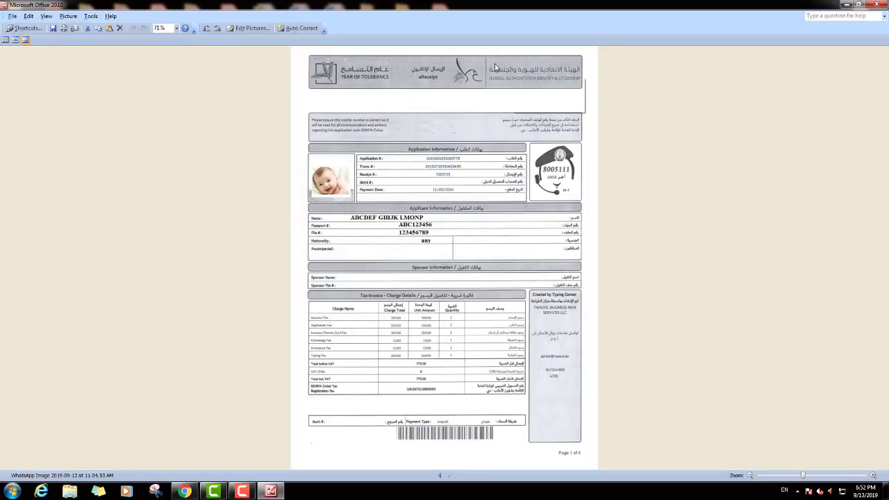
pyautogui.click(177, 28)
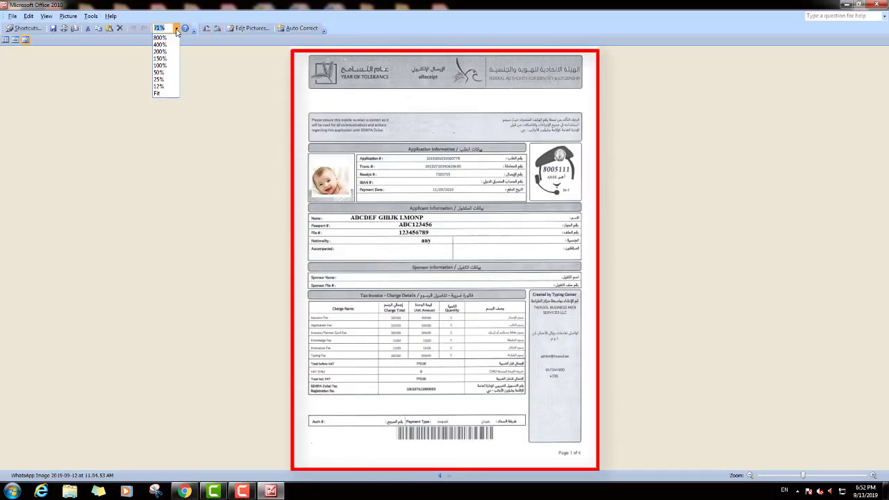
pyautogui.click(165, 59)
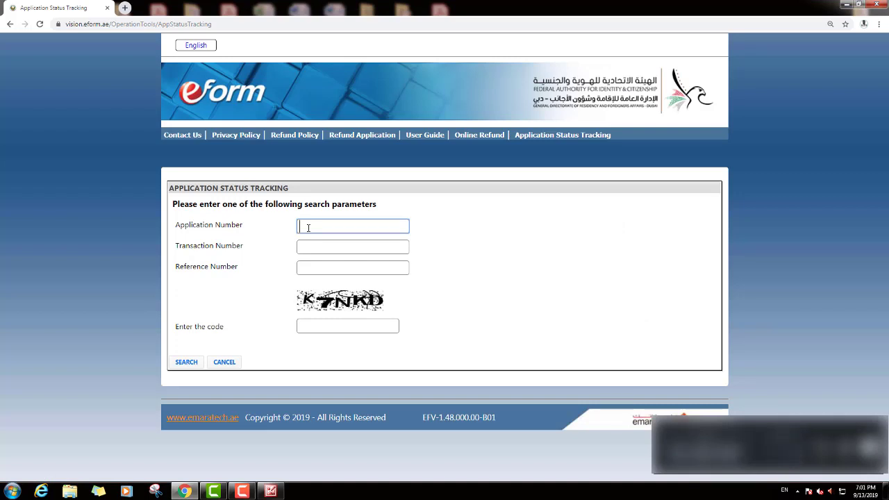
# - Enter the receipt's application number and the security verification code into the tracking form
pyautogui.click(260, 366)
pyautogui.click(357, 325)
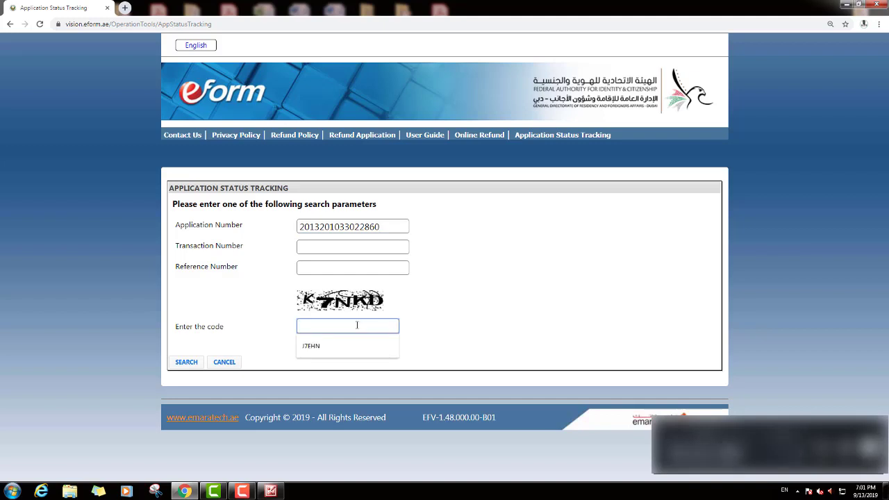
pyautogui.write('K7')
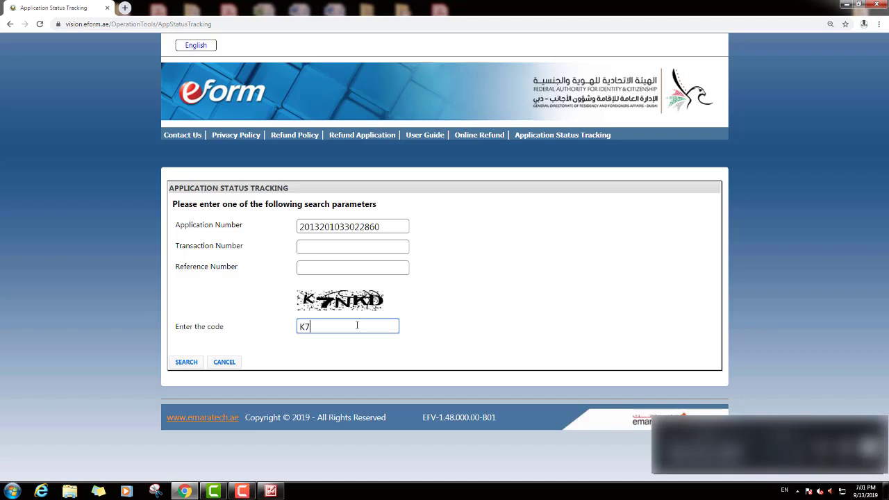
pyautogui.write('NKD')
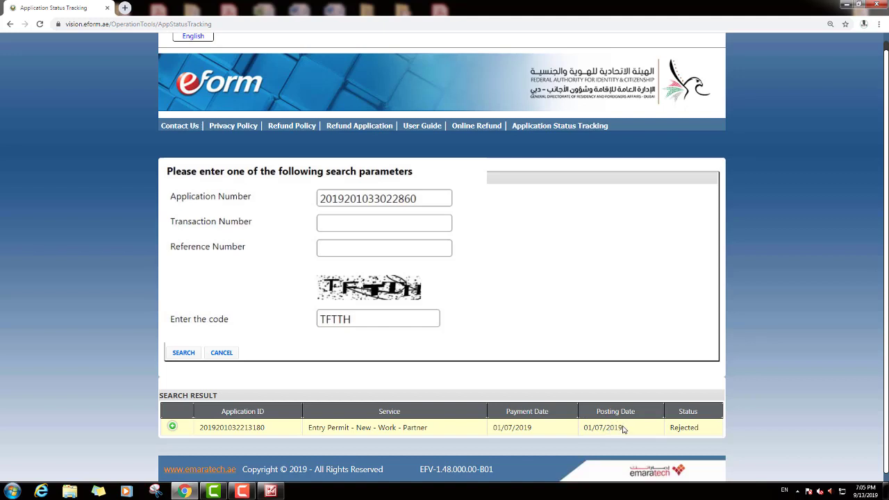
pyautogui.moveTo(706, 428); pyautogui.dragTo(670, 437)
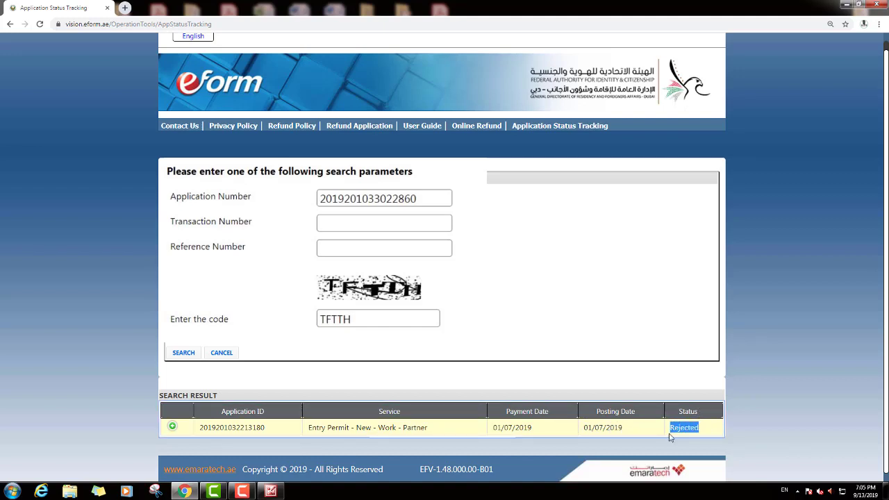
pyautogui.click(700, 391)
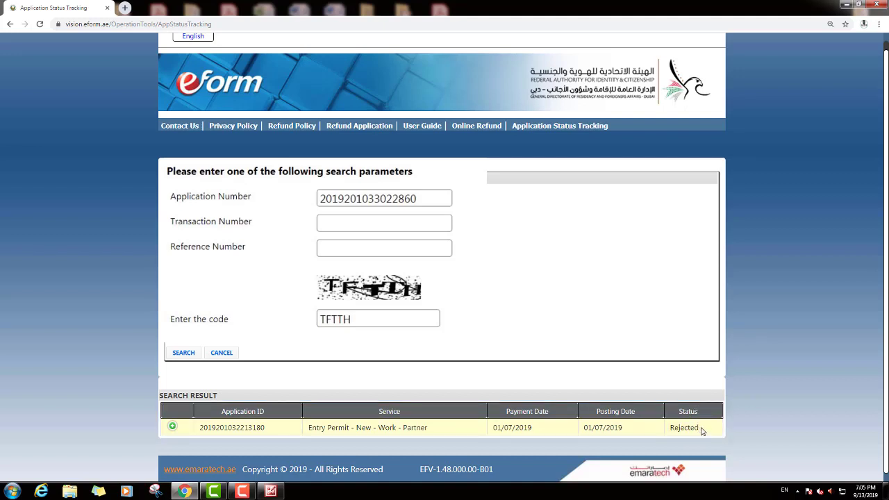
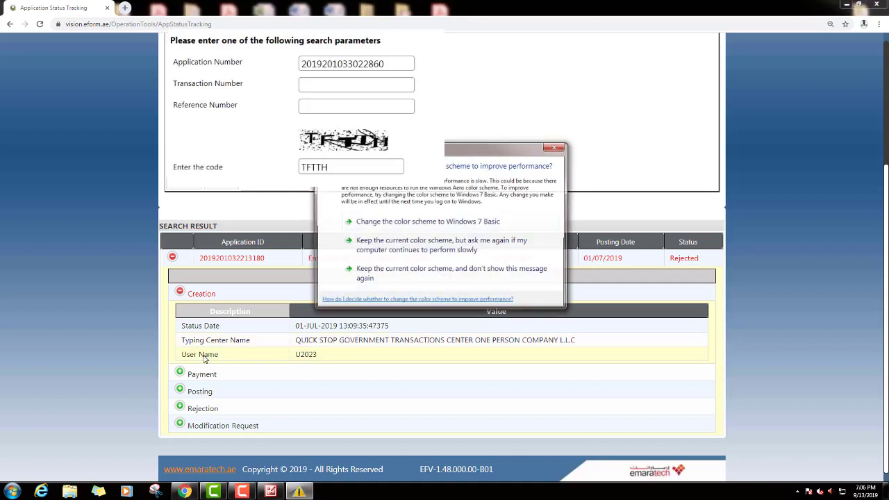
# - Dismiss the colour-scheme prompt and expand the Payment and Posting event details
pyautogui.click(563, 146)
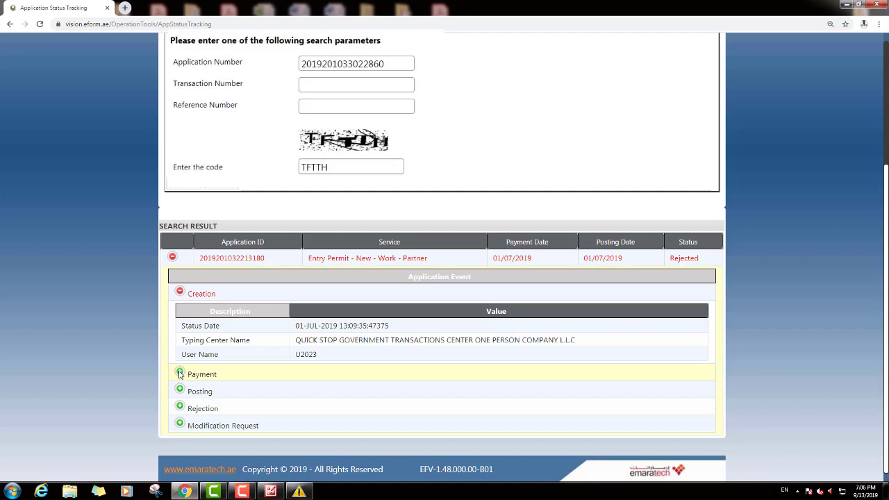
pyautogui.click(179, 374)
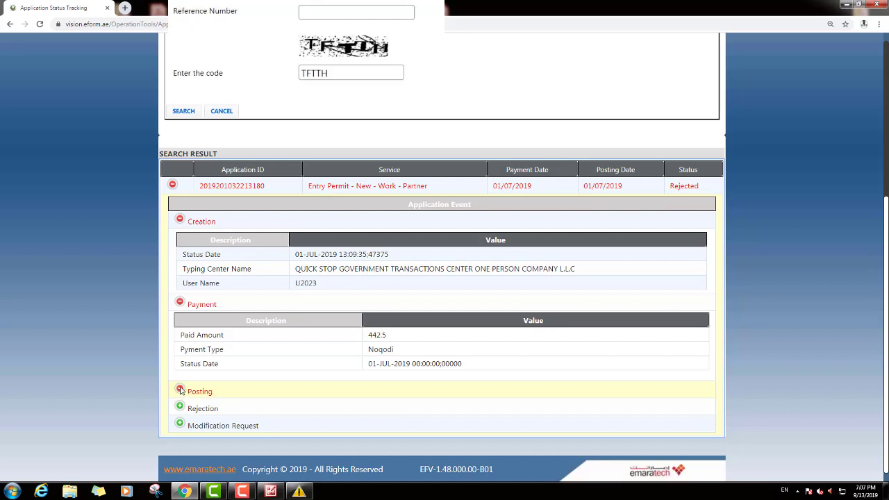
pyautogui.click(180, 390)
# - Expand the Rejection and Modification Request event details of the rejected application
pyautogui.scroll(-2, 244, 340)
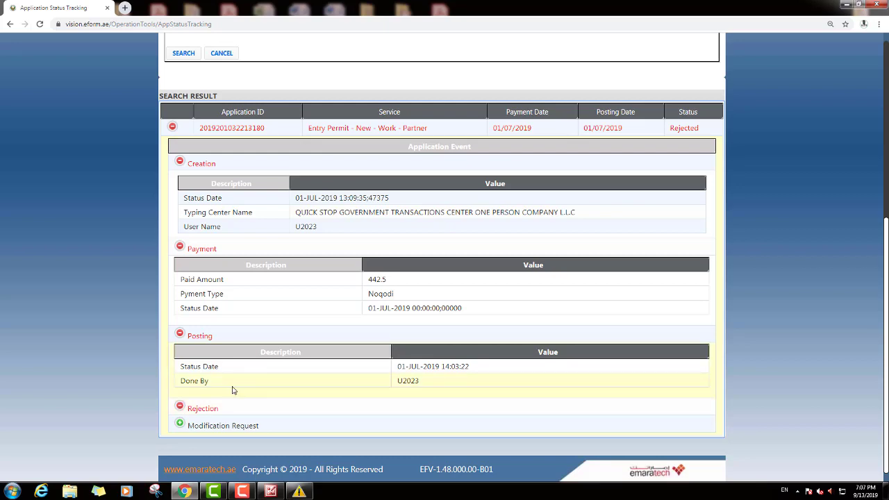
pyautogui.scroll(-1, 273, 371)
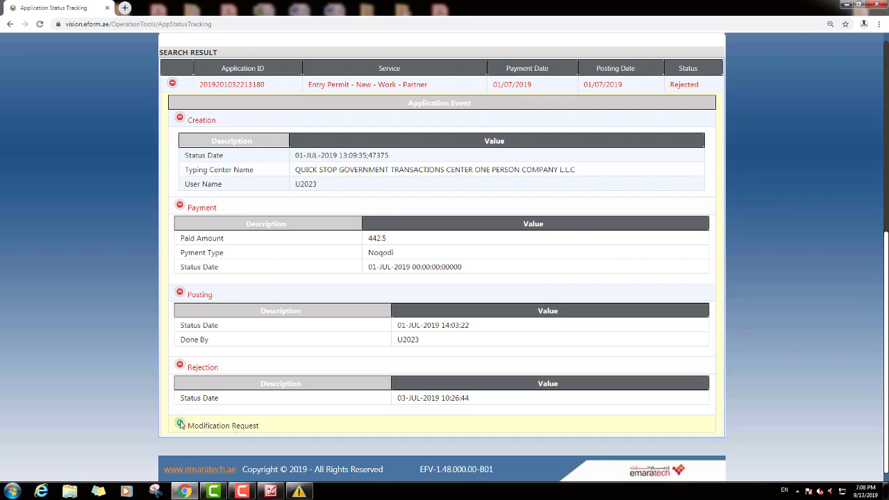
pyautogui.click(180, 425)
pyautogui.scroll(-1, 379, 325)
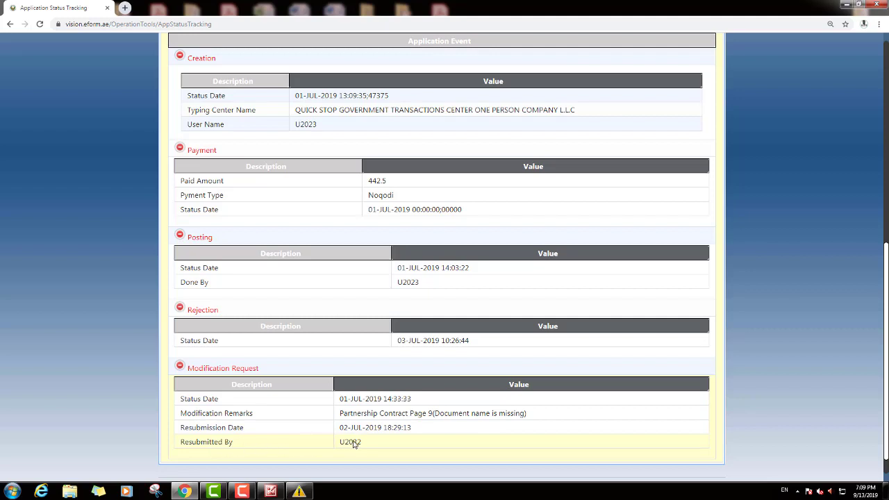
pyautogui.scroll(1, 354, 445)
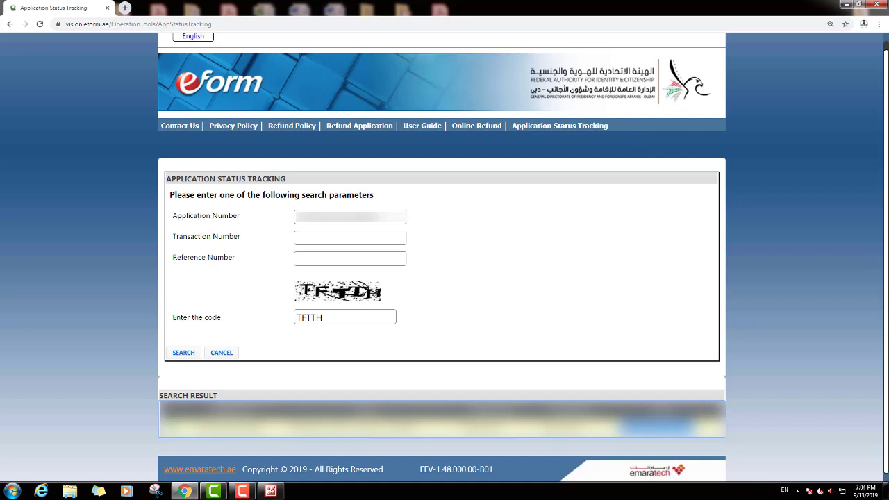
pyautogui.click(326, 235)
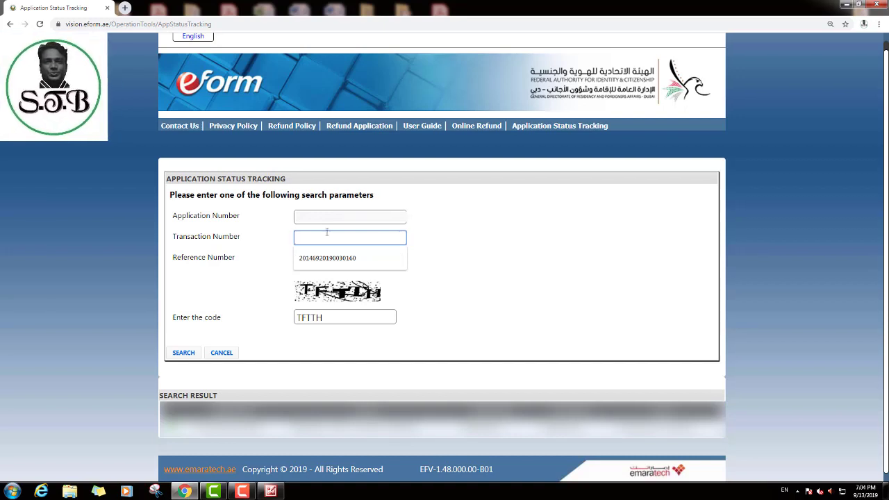
pyautogui.click(473, 274)
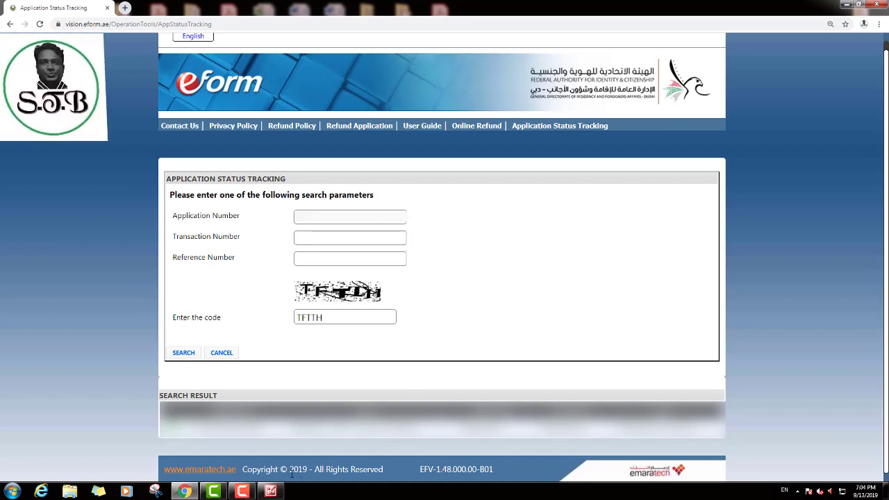
pyautogui.click(271, 491)
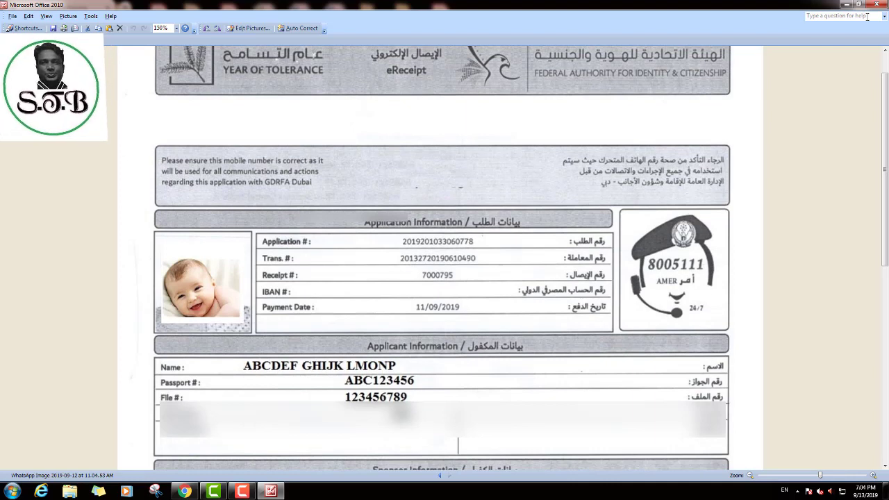
pyautogui.click(848, 5)
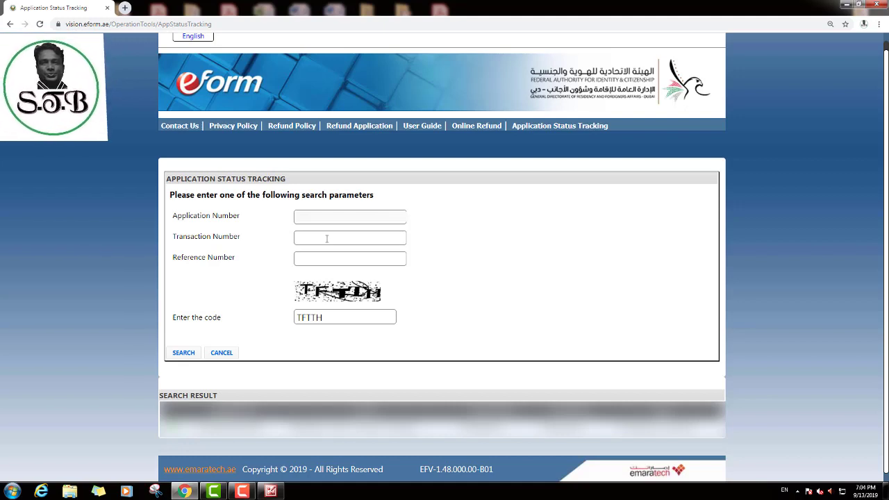
# - Enter the receipt's transaction number in the Transaction Number field
pyautogui.click(327, 238)
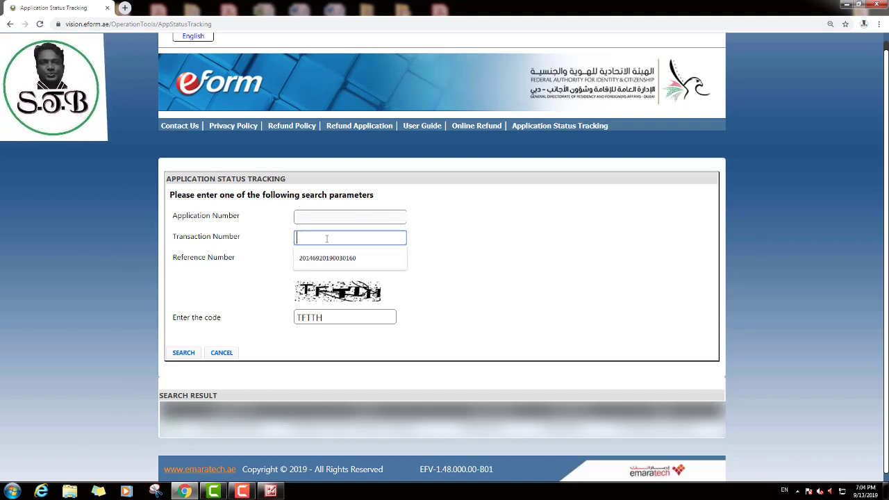
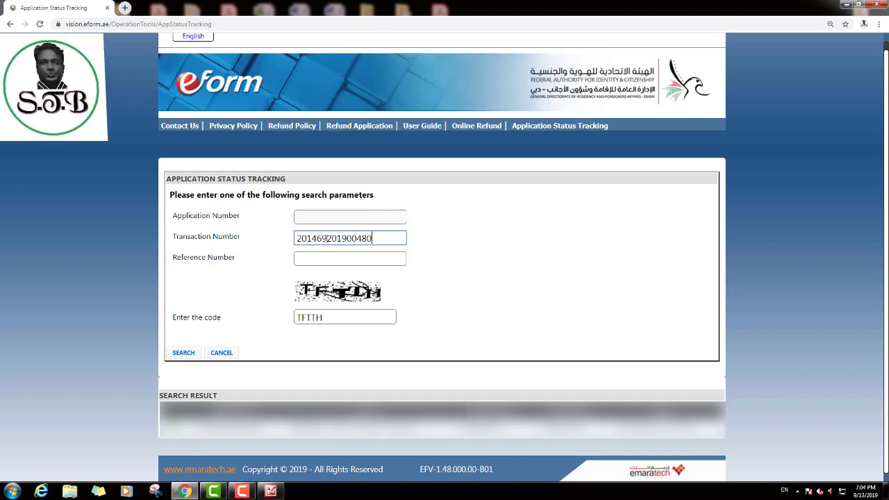
pyautogui.click(472, 282)
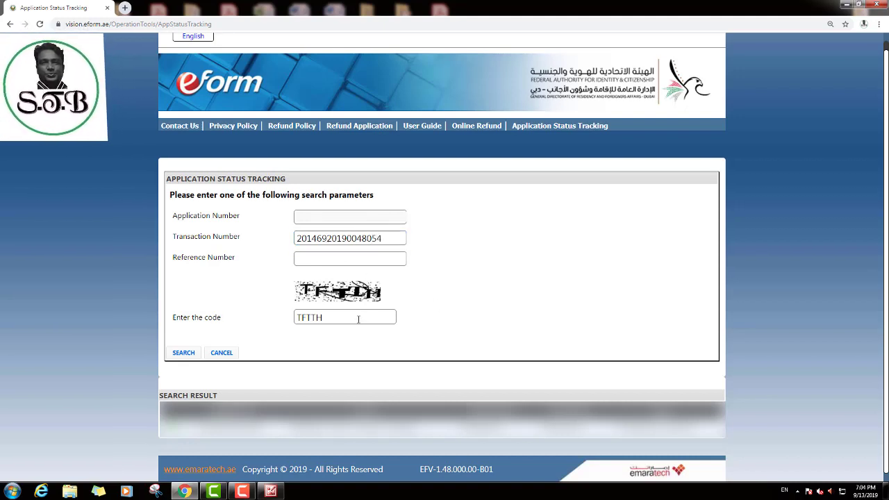
# - Replace the old verification code with the newly shown captcha code
pyautogui.moveTo(358, 319); pyautogui.dragTo(230, 329)
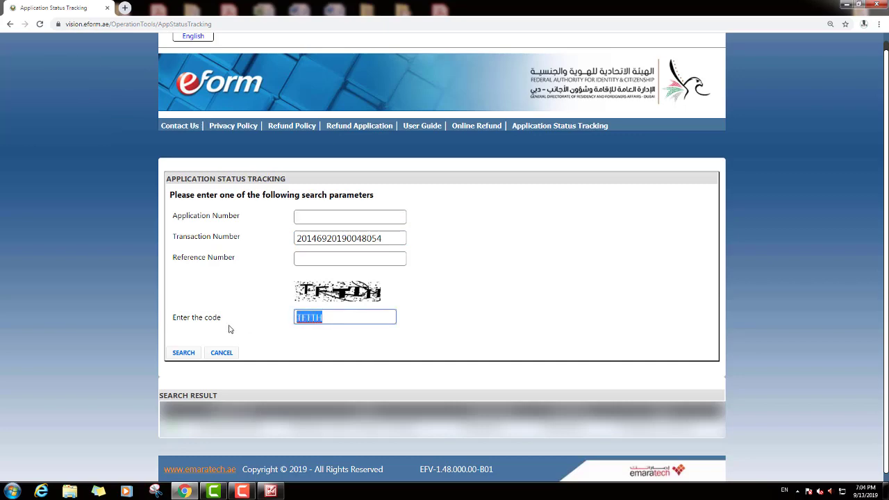
pyautogui.press('BackSpace')
pyautogui.write('T')
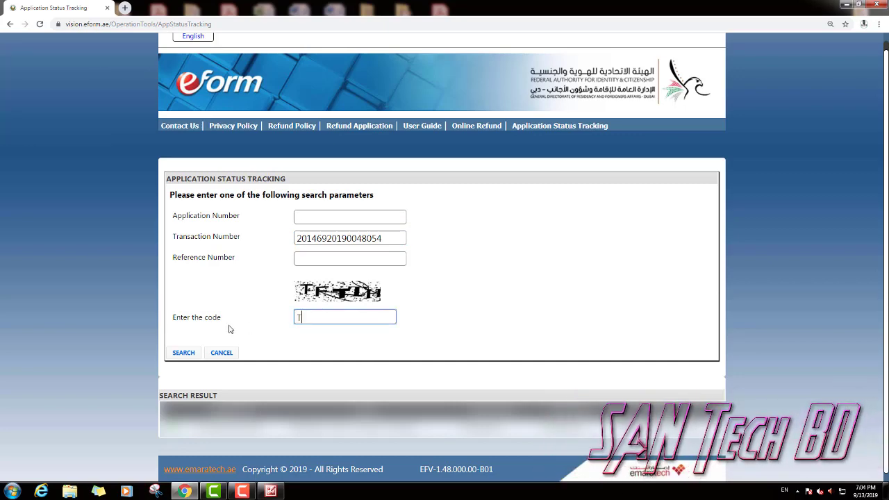
pyautogui.write('FTTH')
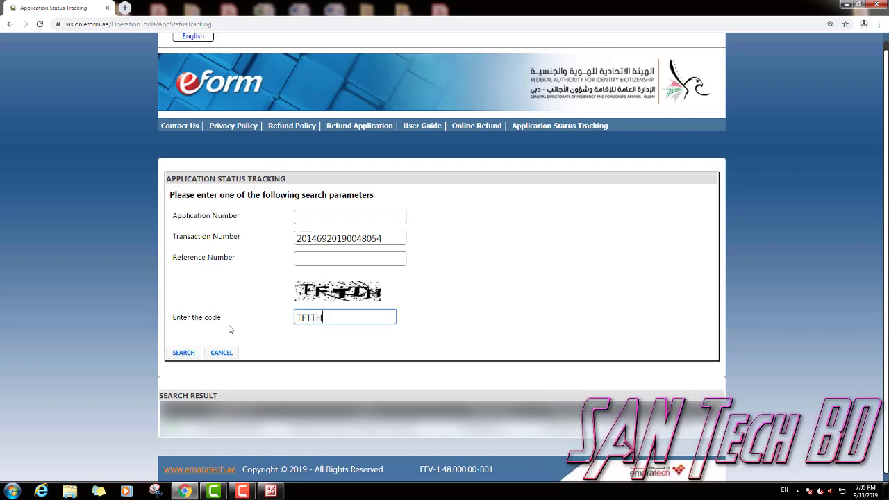
pyautogui.click(480, 300)
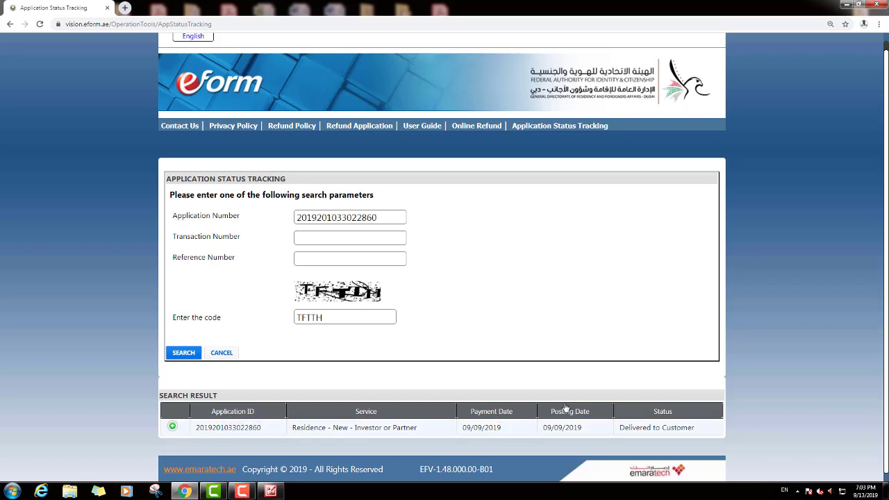
# - Point out the result's Status column showing Delivered to Customer
pyautogui.click(679, 416)
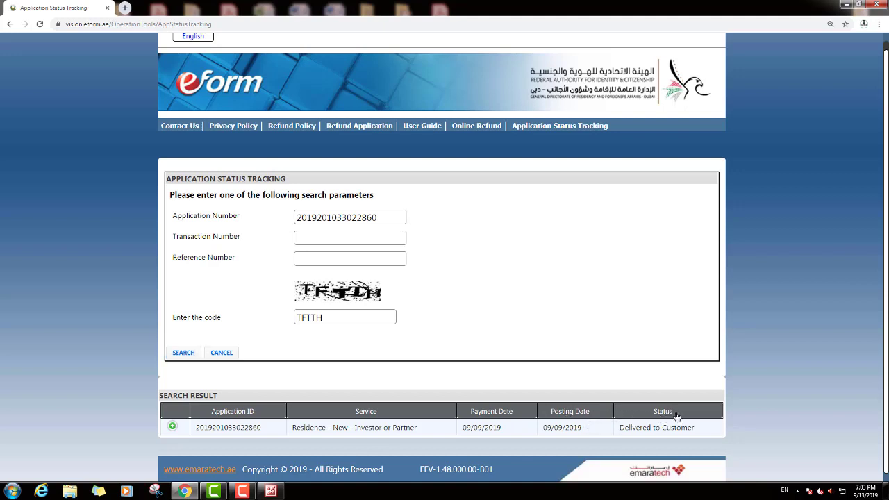
pyautogui.moveTo(680, 415); pyautogui.dragTo(639, 416)
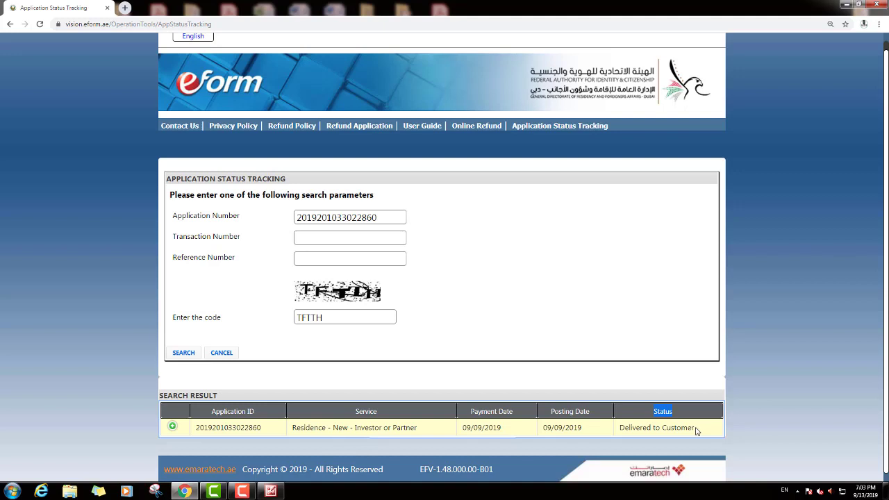
pyautogui.moveTo(697, 431); pyautogui.dragTo(623, 433)
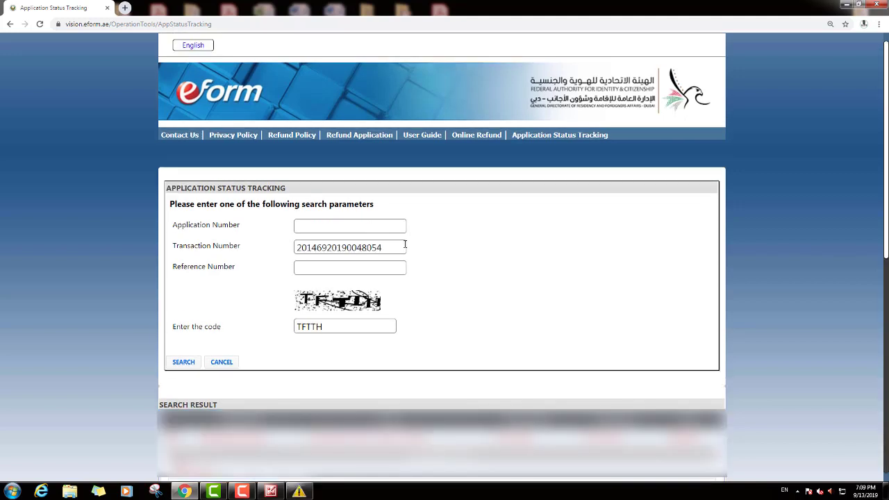
# - Delete the transaction number and move to the Reference Number field
pyautogui.moveTo(407, 247); pyautogui.dragTo(253, 254)
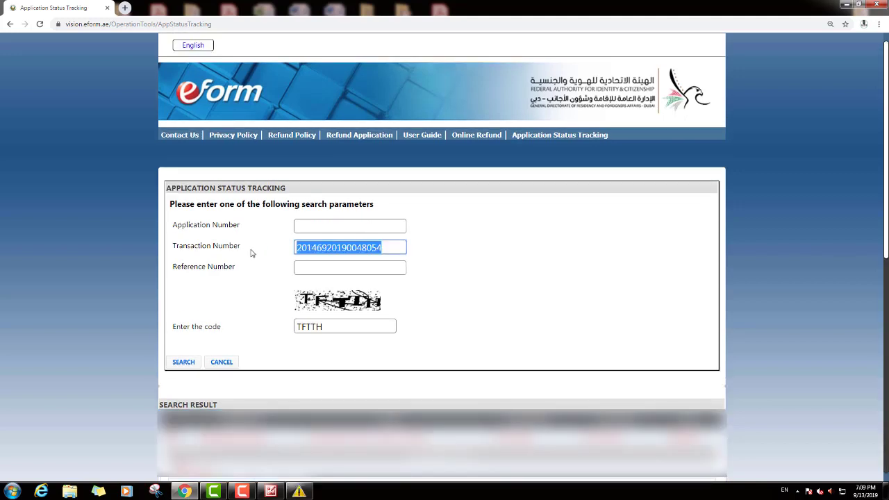
pyautogui.press('BackSpace')
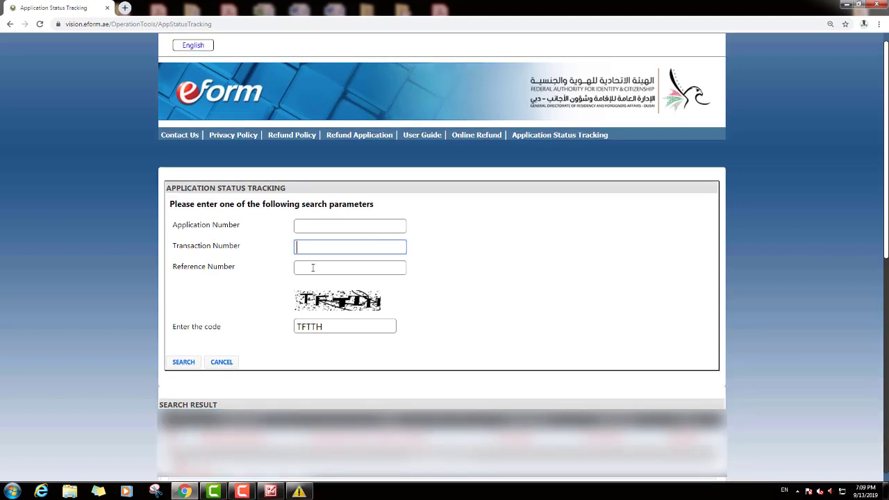
pyautogui.click(313, 266)
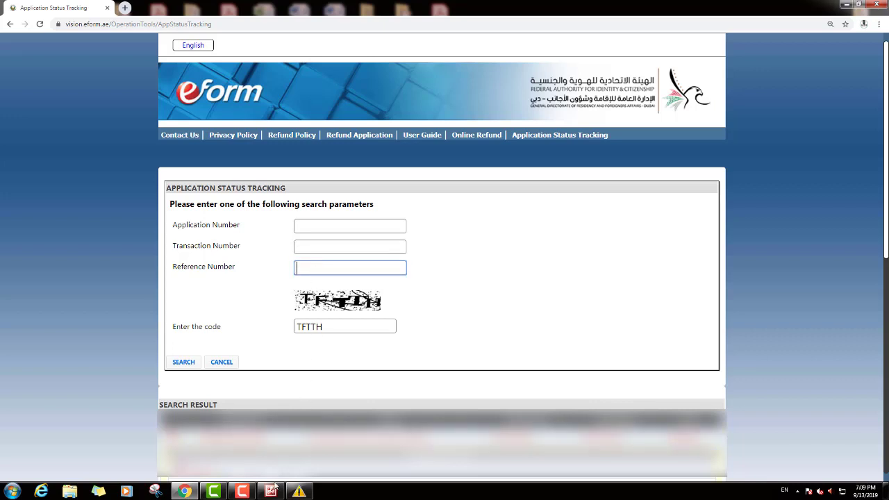
# - View the eReceipt image in Picture Manager, then return to the tracking page
pyautogui.click(270, 493)
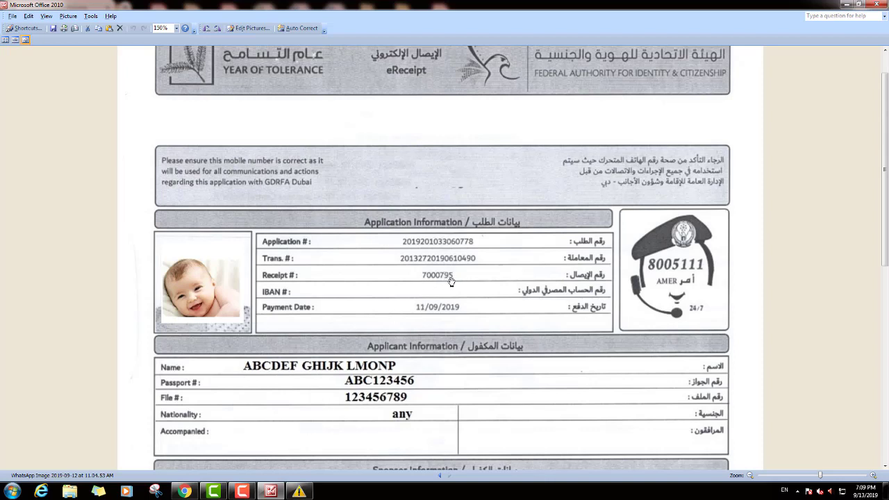
pyautogui.click(184, 492)
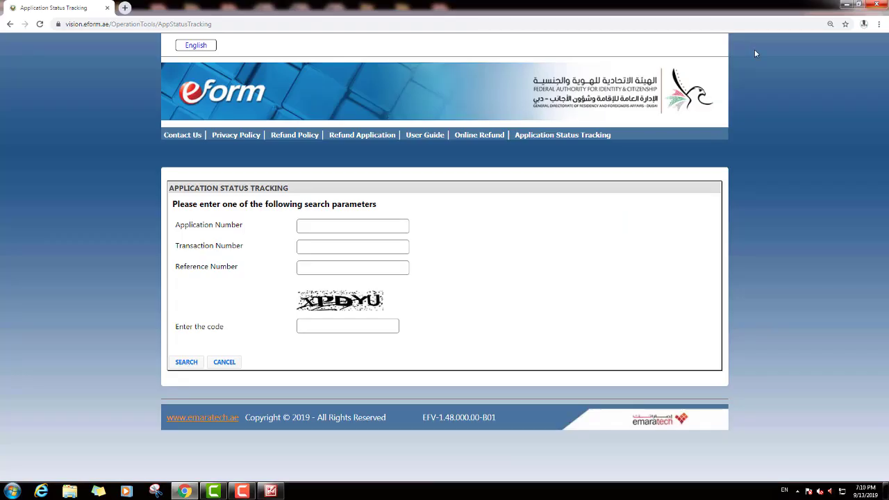
# - Enter the application's reference number and captcha code, then search, getting No data found
pyautogui.click(375, 271)
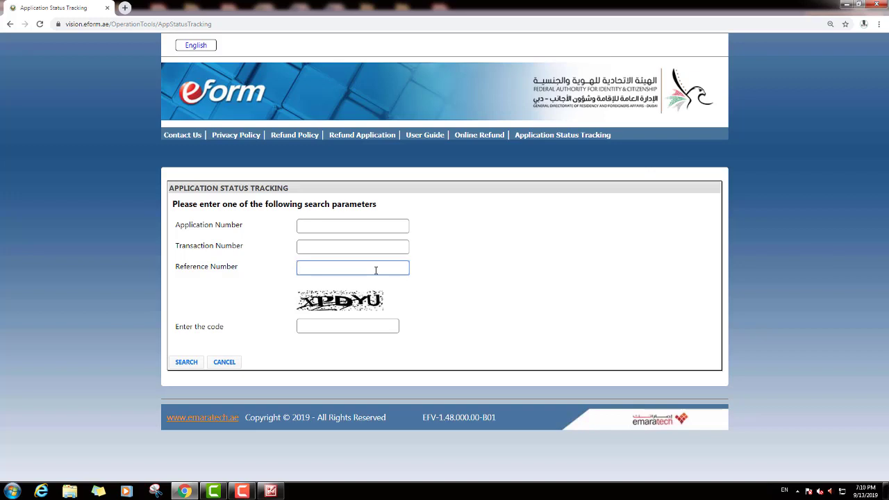
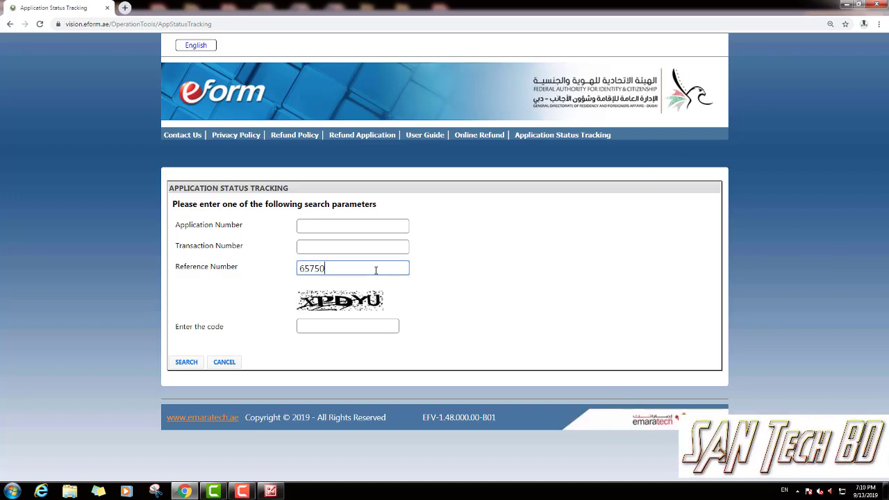
pyautogui.click(383, 324)
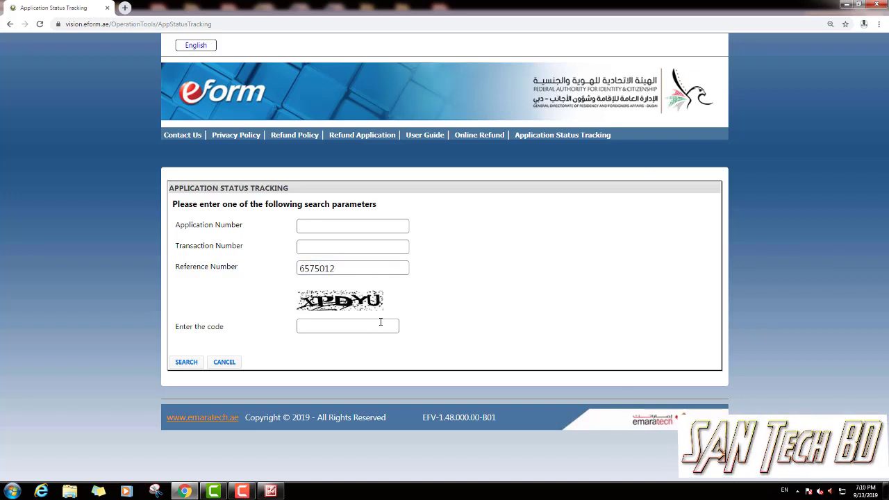
pyautogui.click(335, 326)
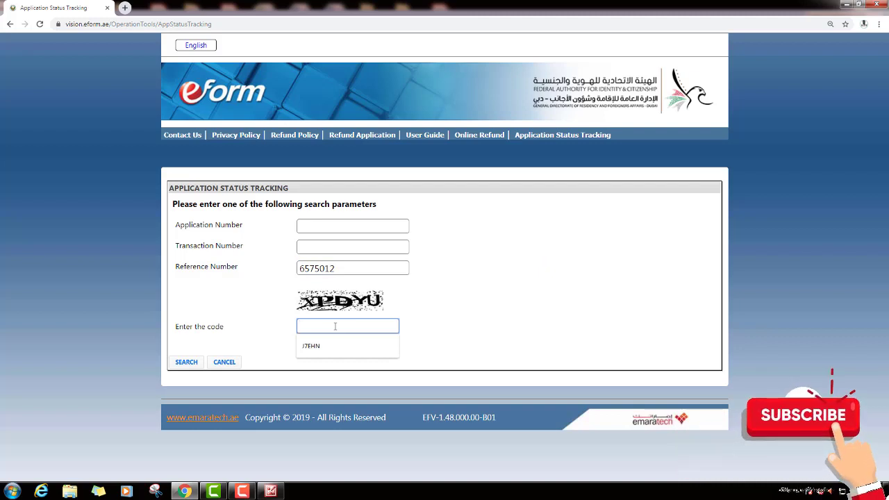
pyautogui.write('XP')
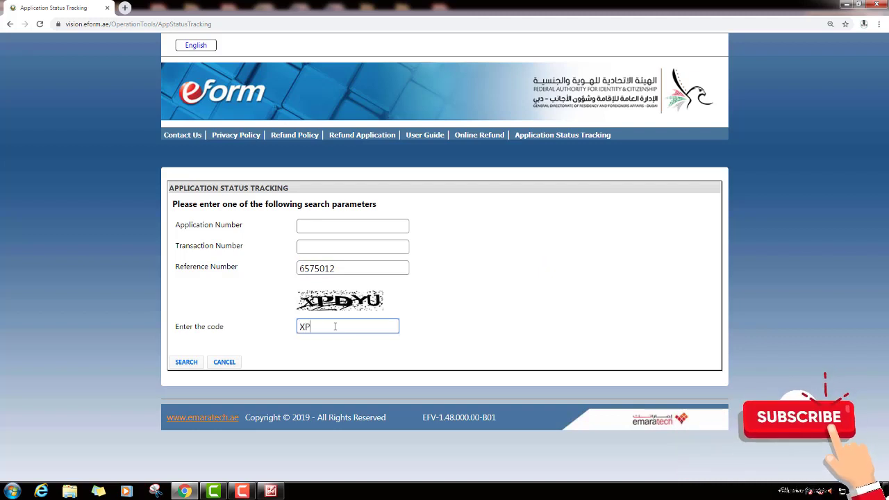
pyautogui.write('DYU')
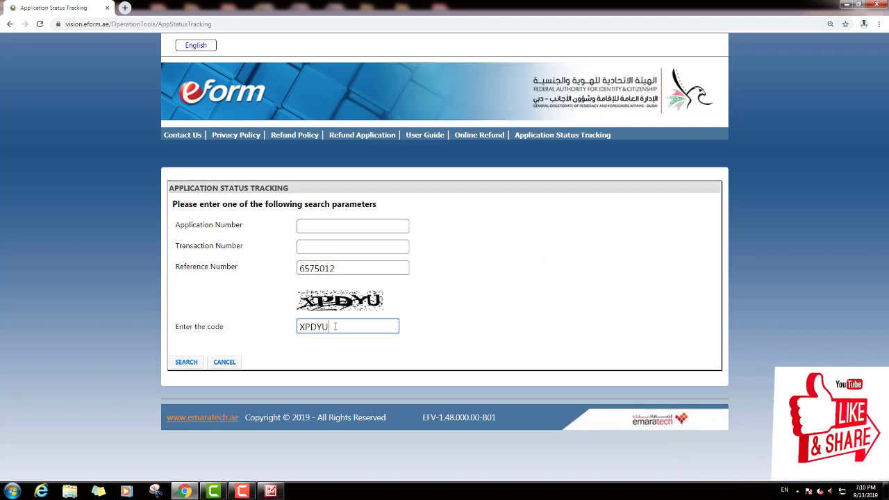
pyautogui.click(455, 306)
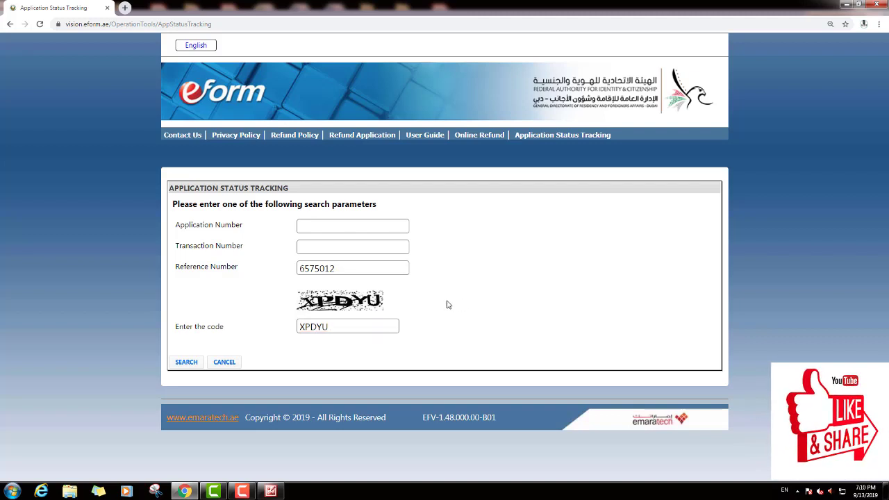
pyautogui.click(183, 365)
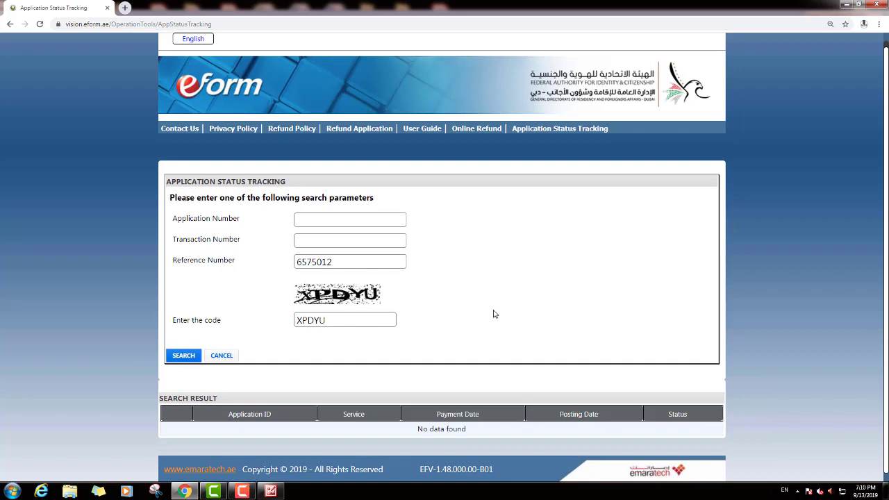
pyautogui.click(189, 355)
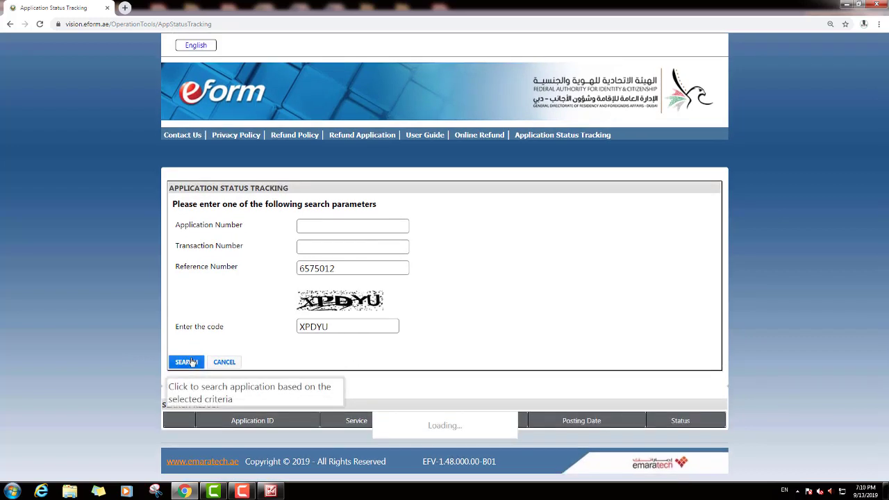